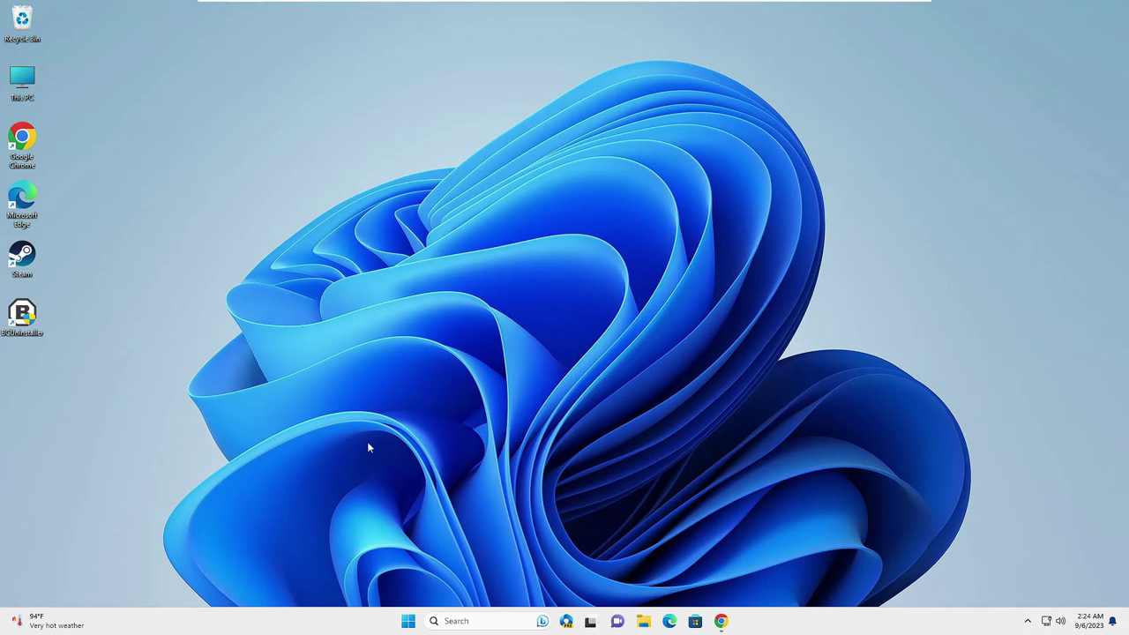
pyautogui.click(721, 622)
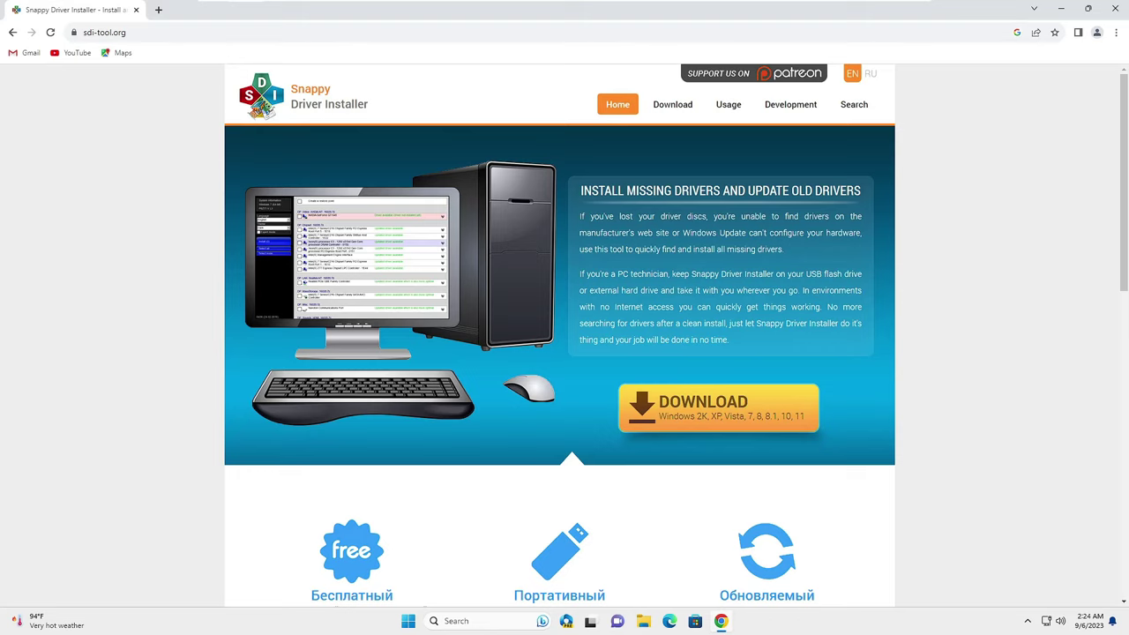
pyautogui.scroll(-1, 705, 375)
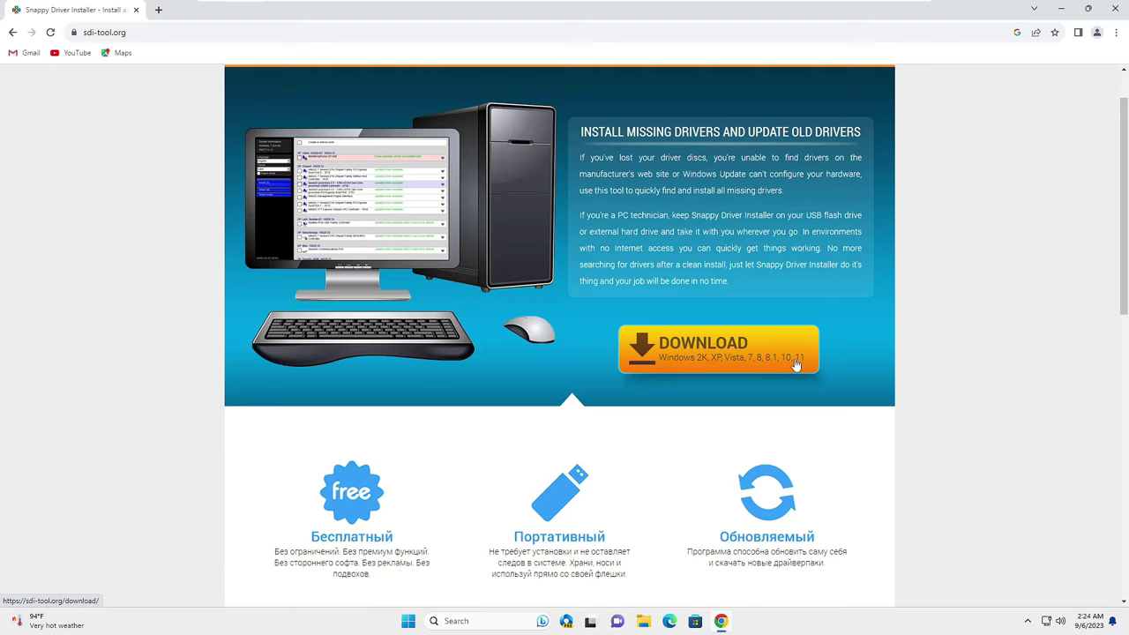
# Go to the sdi-tool.org download page and expand its mirrors, showing DRP.SU and MajorGeeks
pyautogui.click(704, 351)
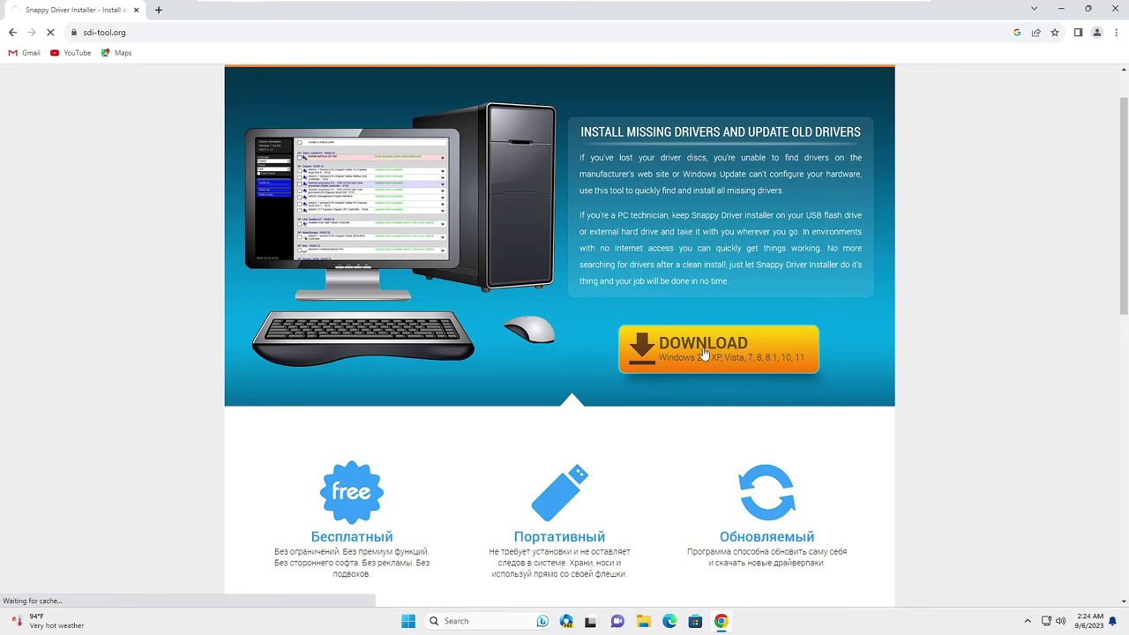
pyautogui.scroll(-1, 427, 192)
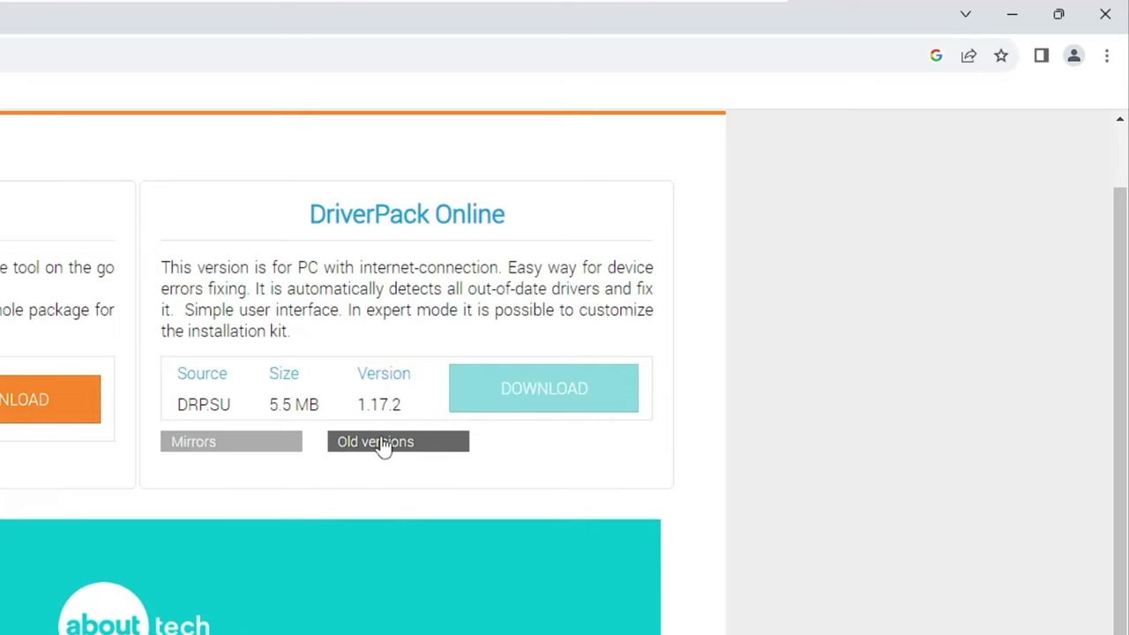
pyautogui.click(210, 445)
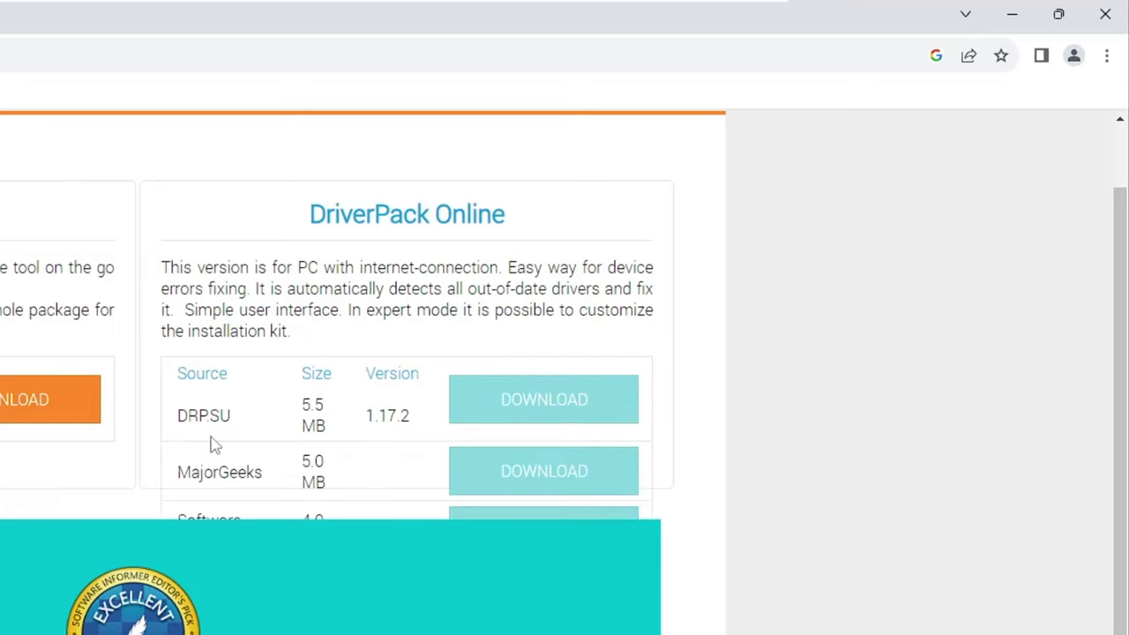
pyautogui.scroll(-1, 211, 446)
pyautogui.scroll(-1, 368, 383)
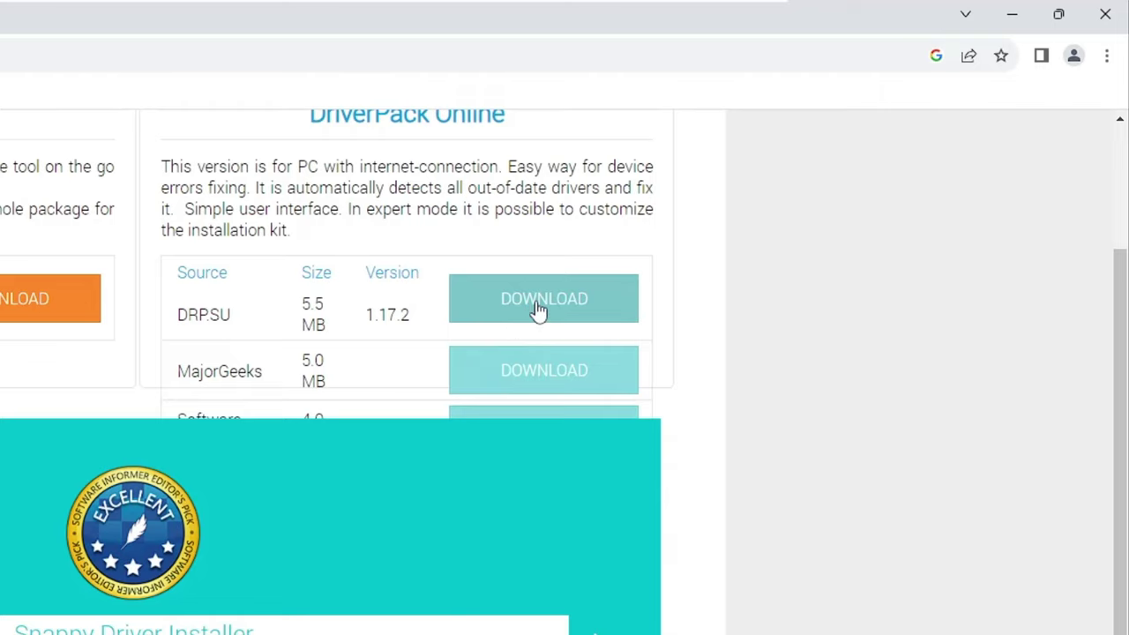
pyautogui.scroll(1, 538, 309)
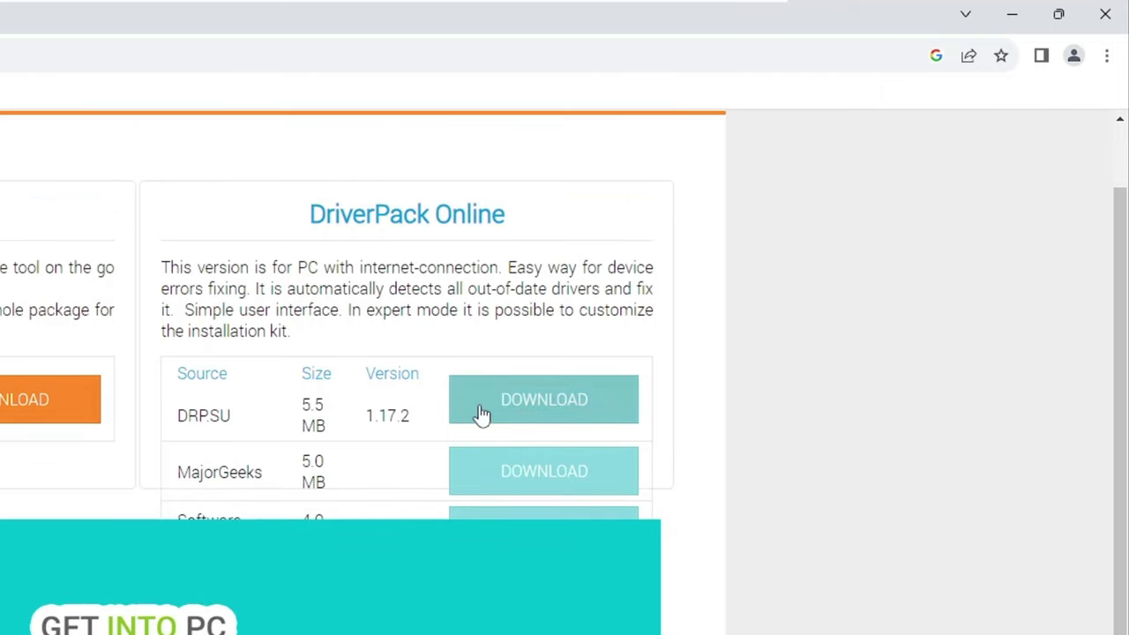
# Download SDI_R2305.zip (5.1 MB) from the MajorGeeks page, dismissing the subscribe popup
pyautogui.scroll(-1, 291, 424)
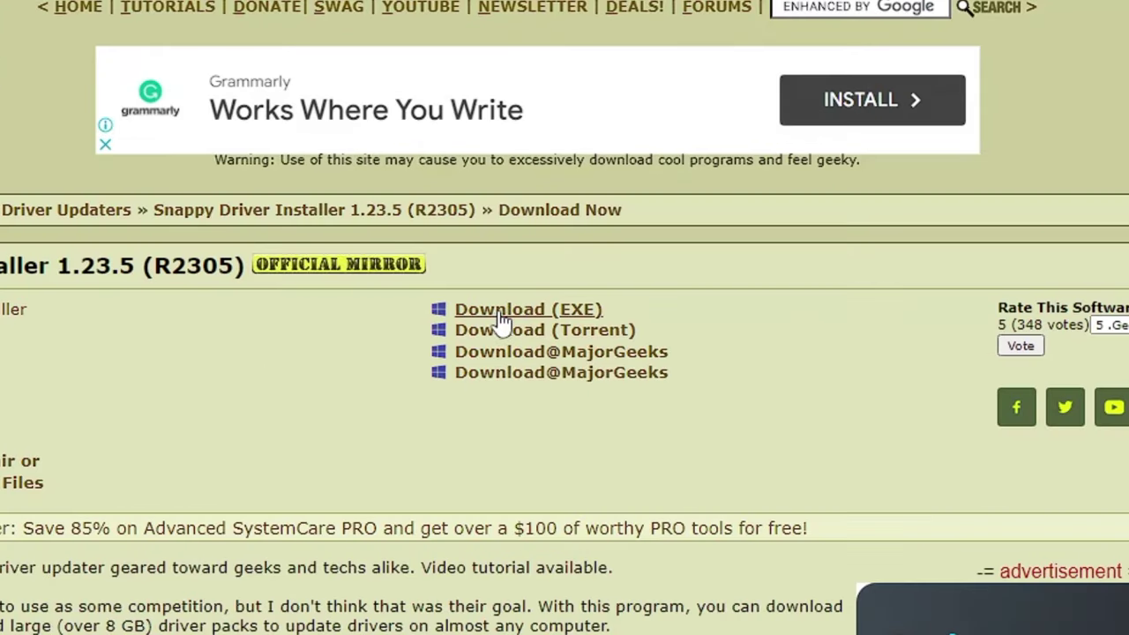
pyautogui.click(544, 319)
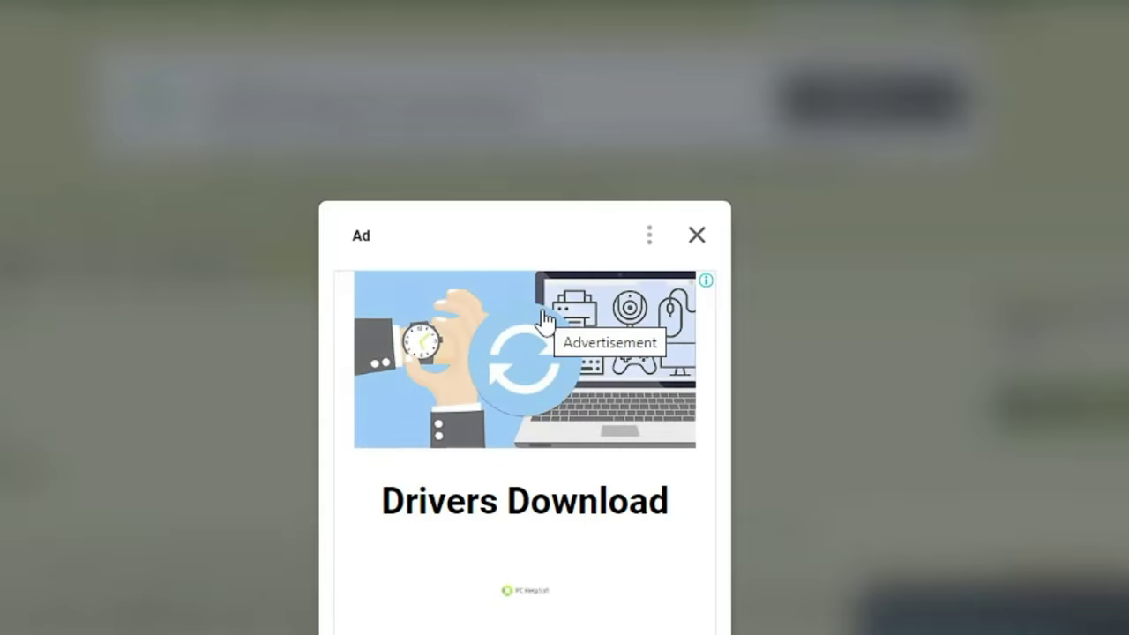
pyautogui.click(721, 269)
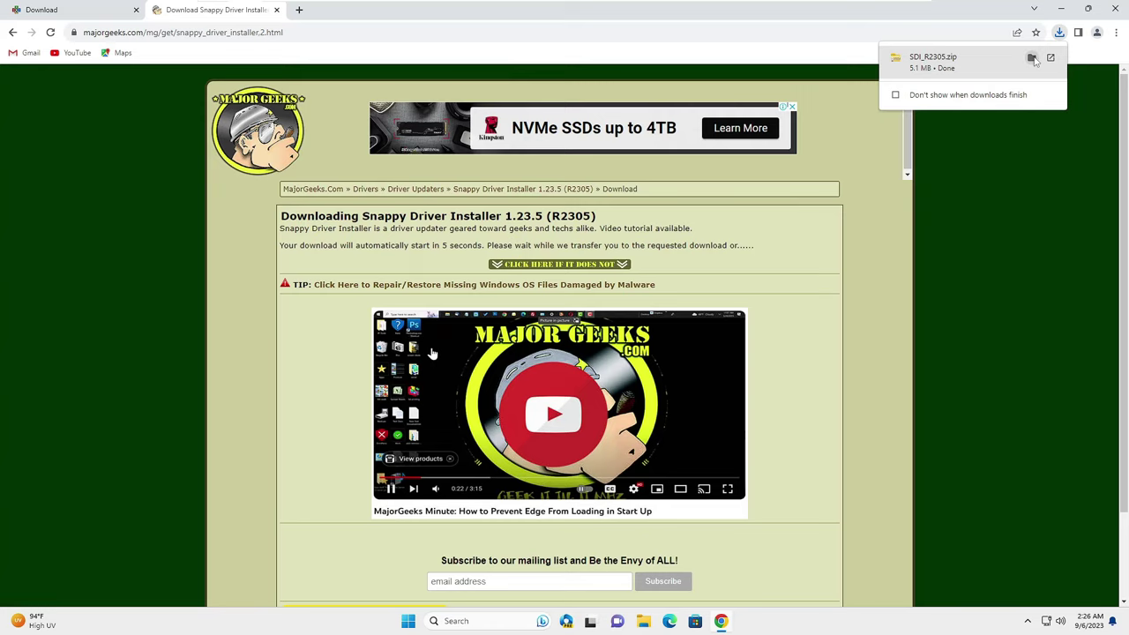
# Extract SDI_R2305.zip from Downloads into the SDI_R2305 folder
pyautogui.click(1032, 58)
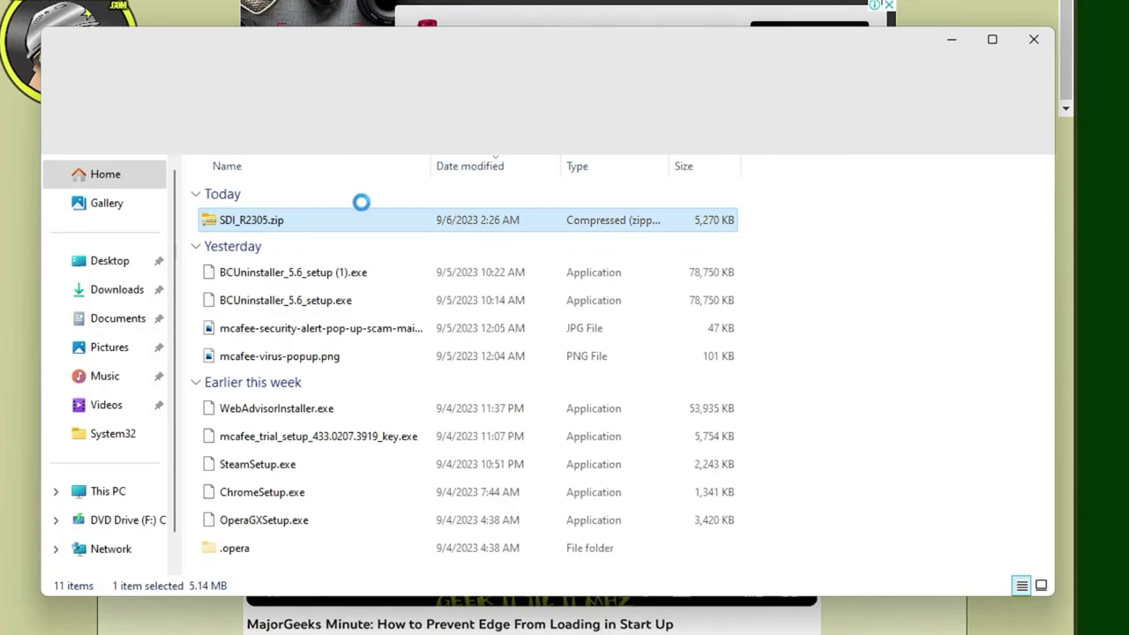
pyautogui.rightClick(304, 227)
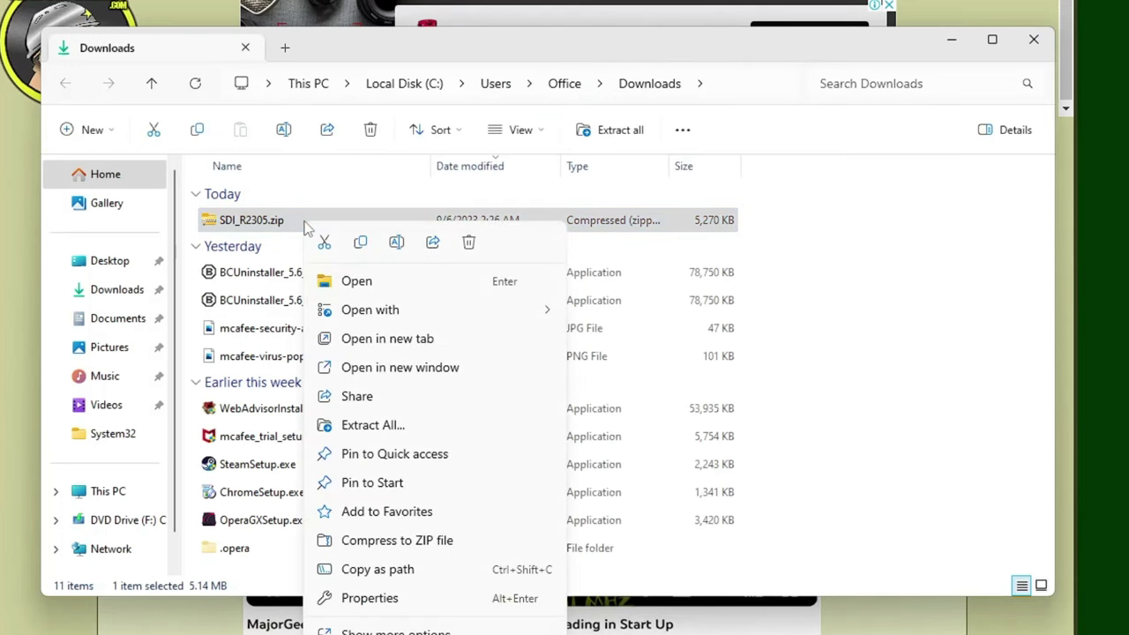
pyautogui.click(390, 425)
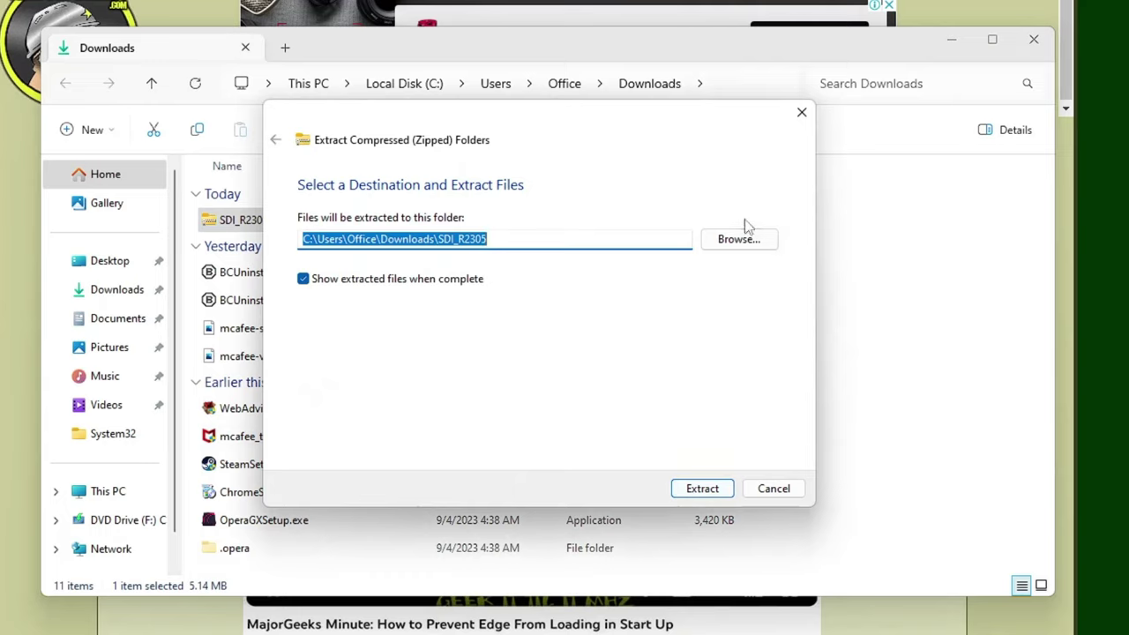
pyautogui.click(723, 493)
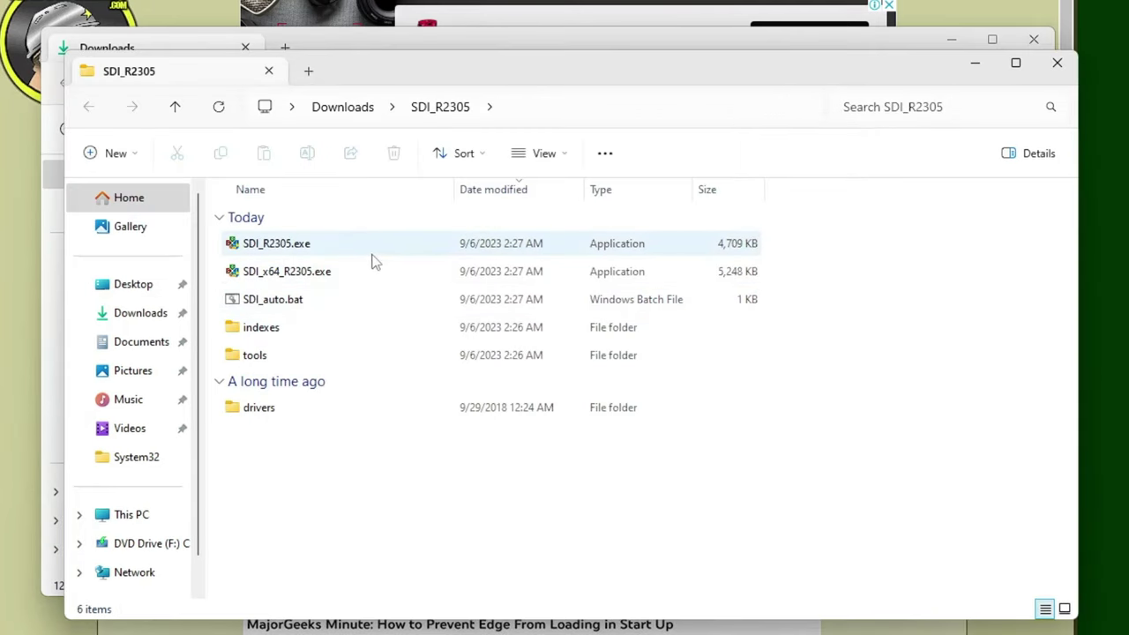
# Run the 64-bit SDI_x64_R2305.exe as administrator
pyautogui.click(276, 274)
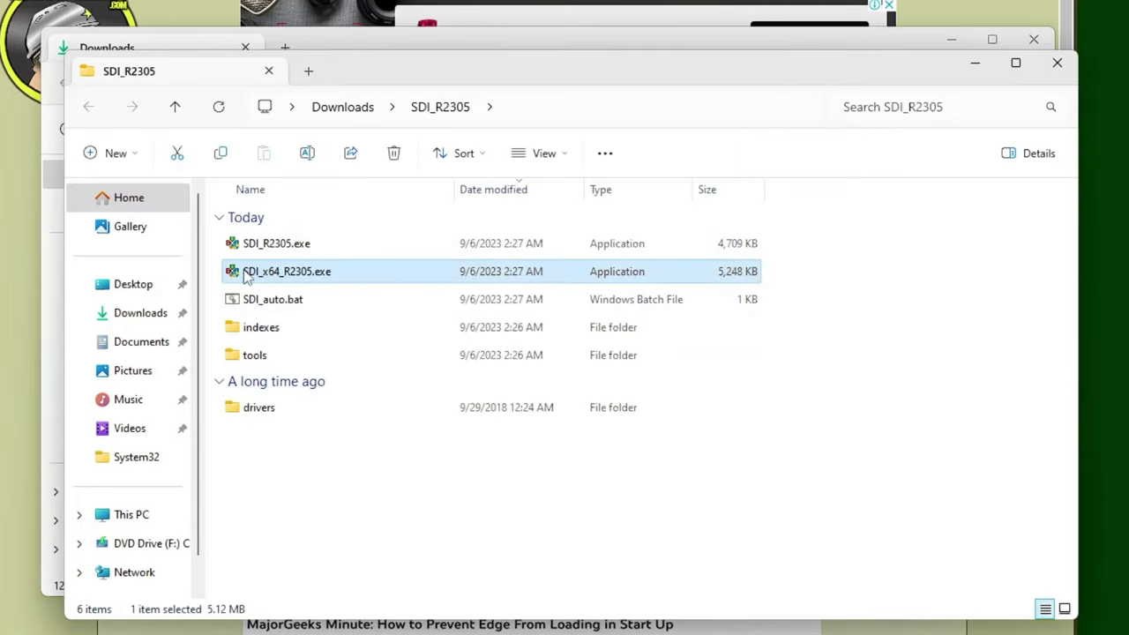
pyautogui.rightClick(325, 272)
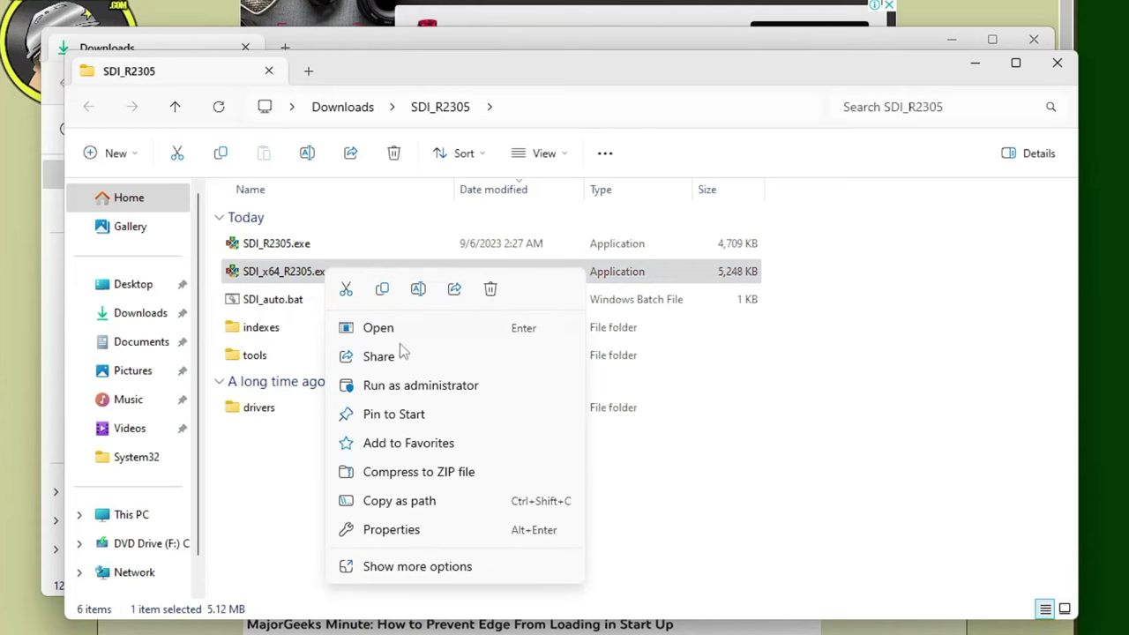
pyautogui.click(401, 386)
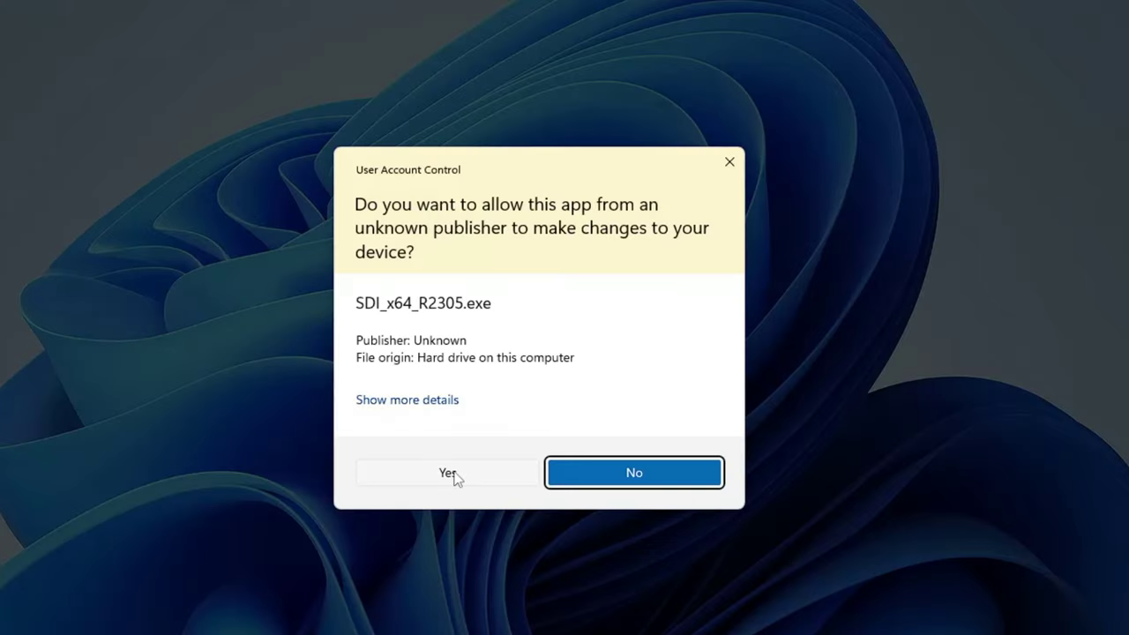
# Approve elevation, allow firewall access, and choose Download Indexes Only on the Welcome screen
pyautogui.click(454, 475)
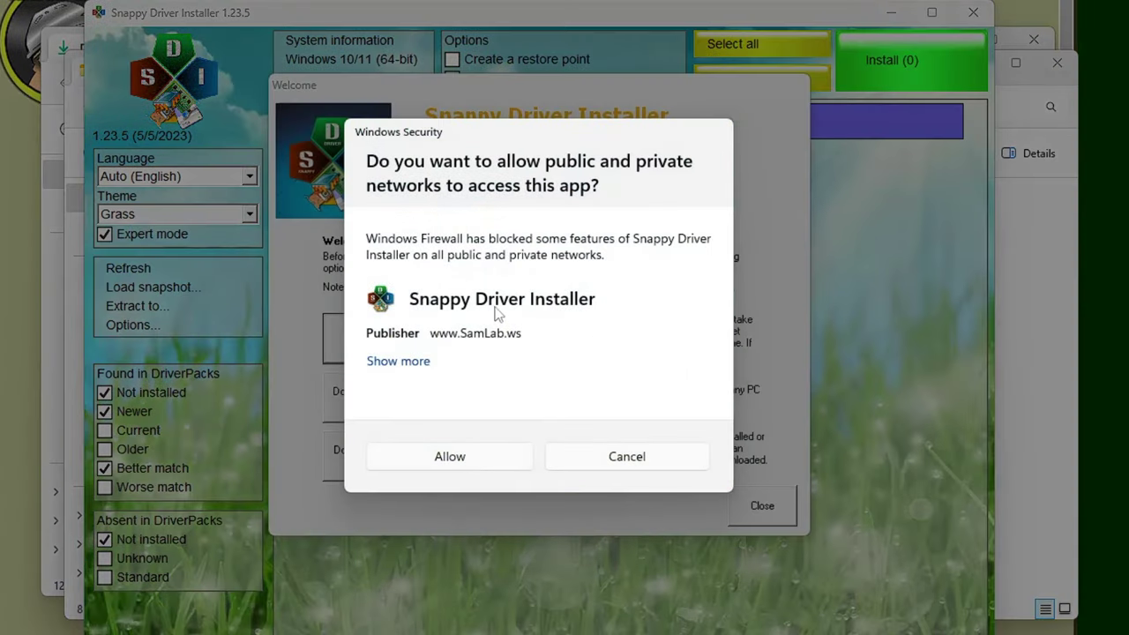
pyautogui.click(462, 461)
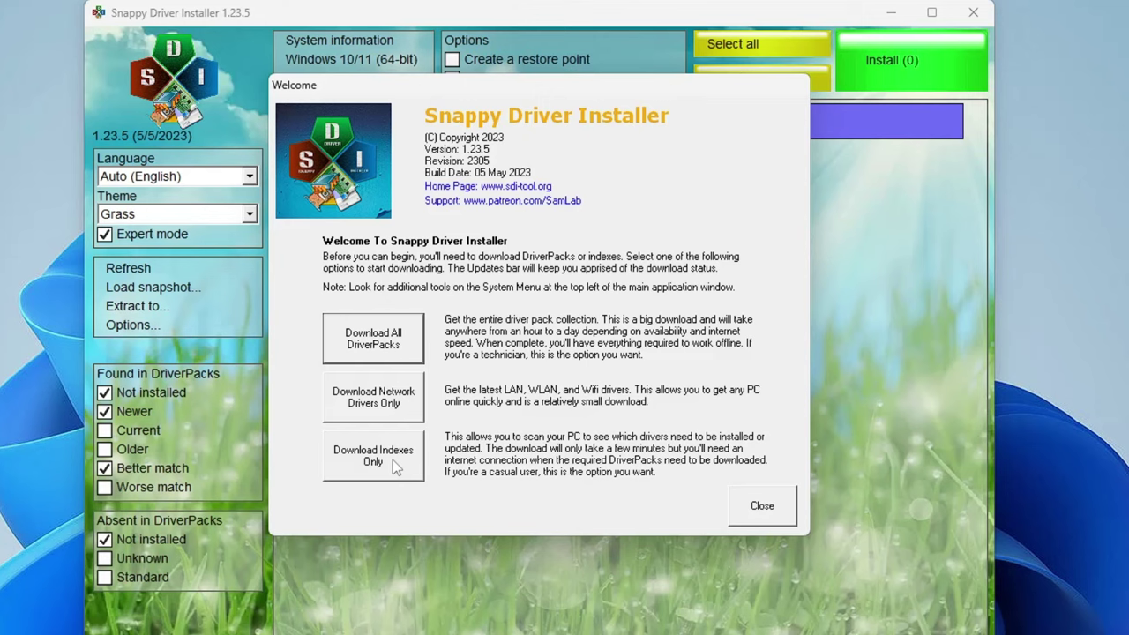
pyautogui.click(393, 466)
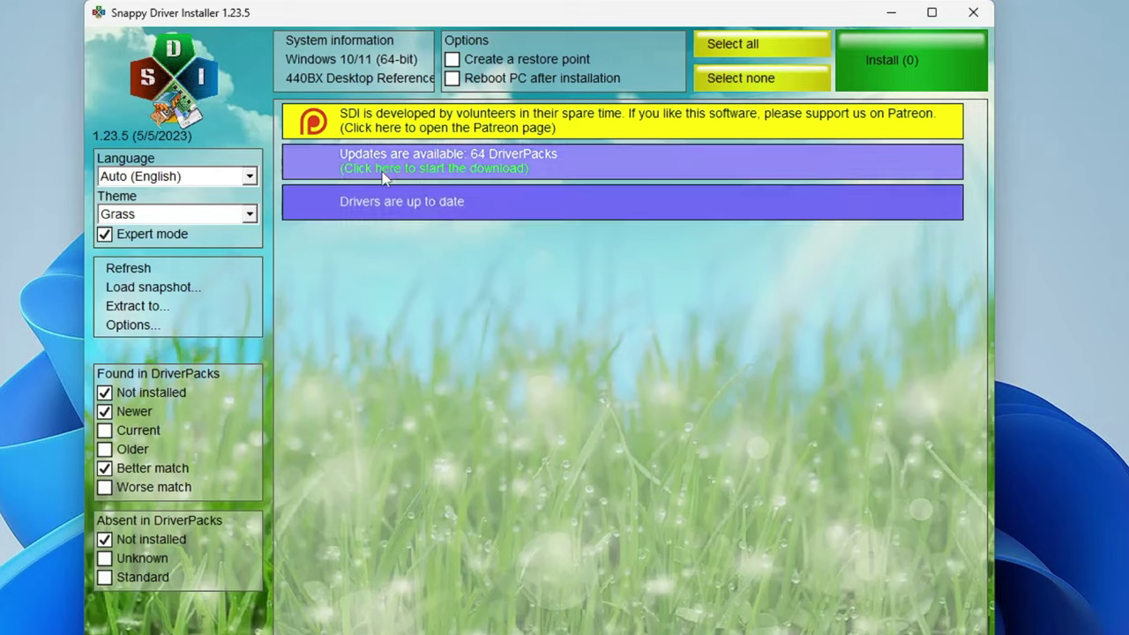
# Wait for the indexes to finish, then open the Update dialog listing the 64 available DriverPacks
pyautogui.moveTo(383, 176)
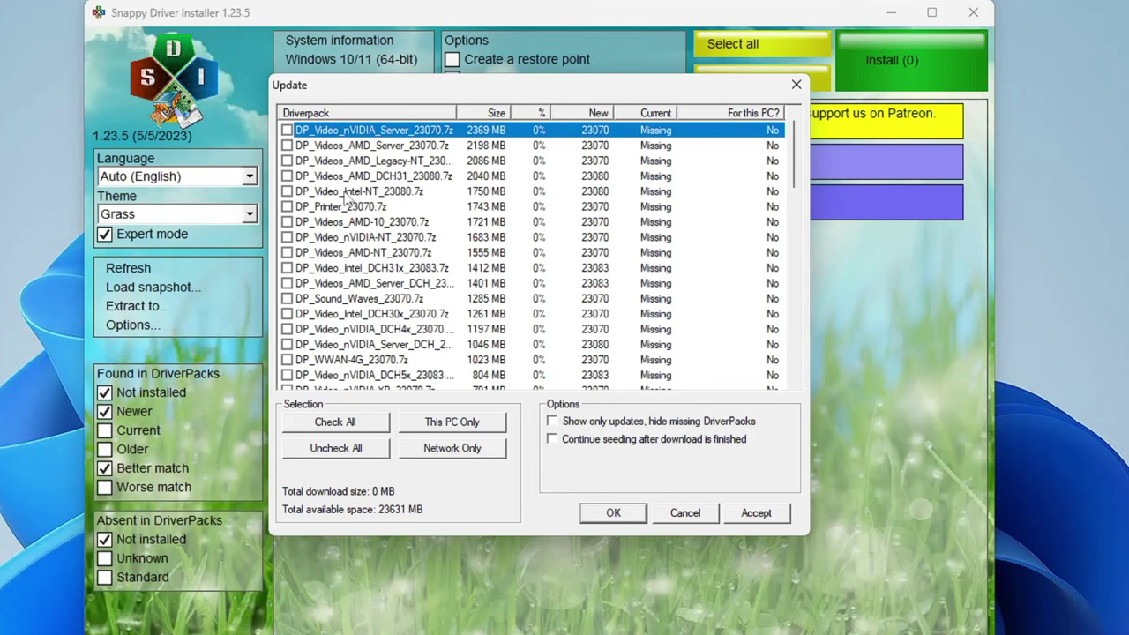
# Browse the driverpack list, inspecting the Touchpad Elan, Sound Intel and Video Intel DCH entries
pyautogui.scroll(-2, 344, 205)
pyautogui.scroll(-2, 358, 270)
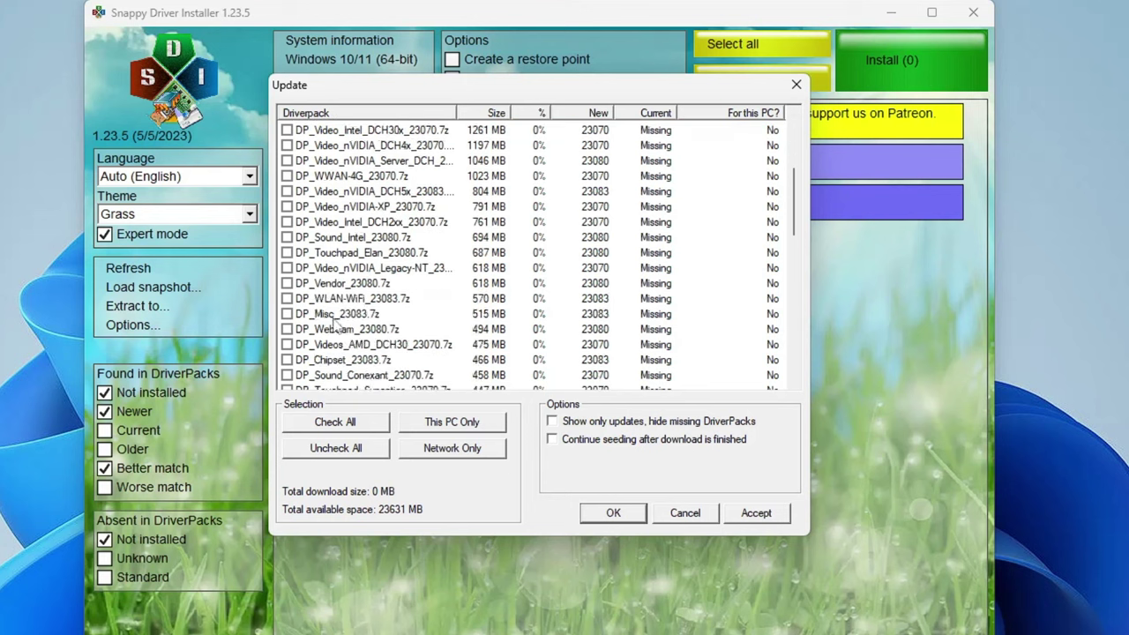
pyautogui.click(358, 253)
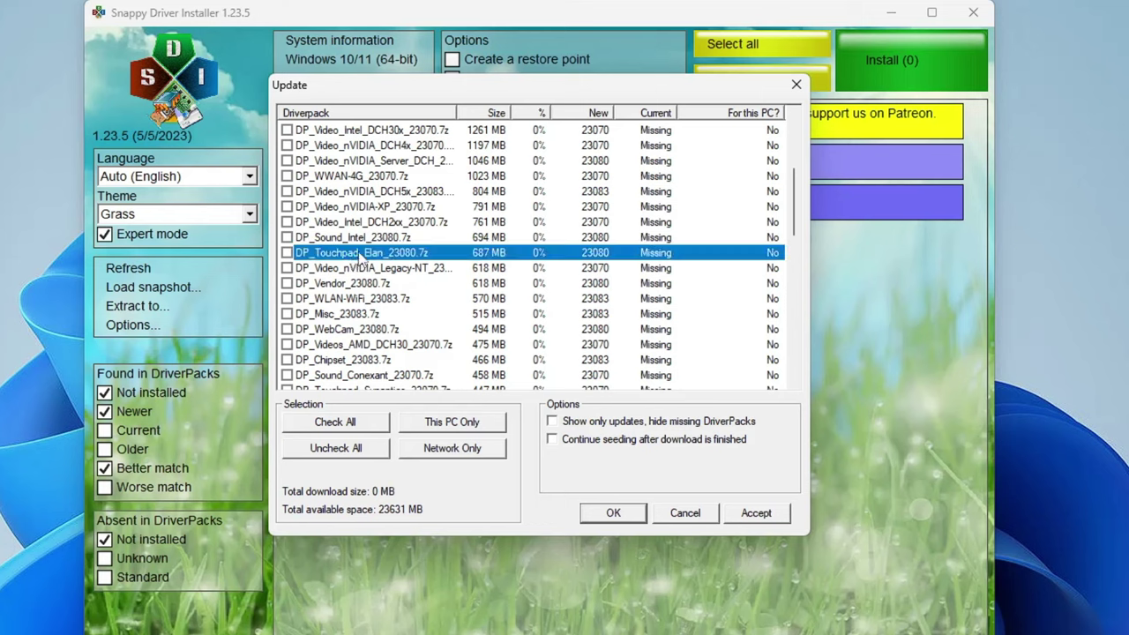
pyautogui.click(355, 239)
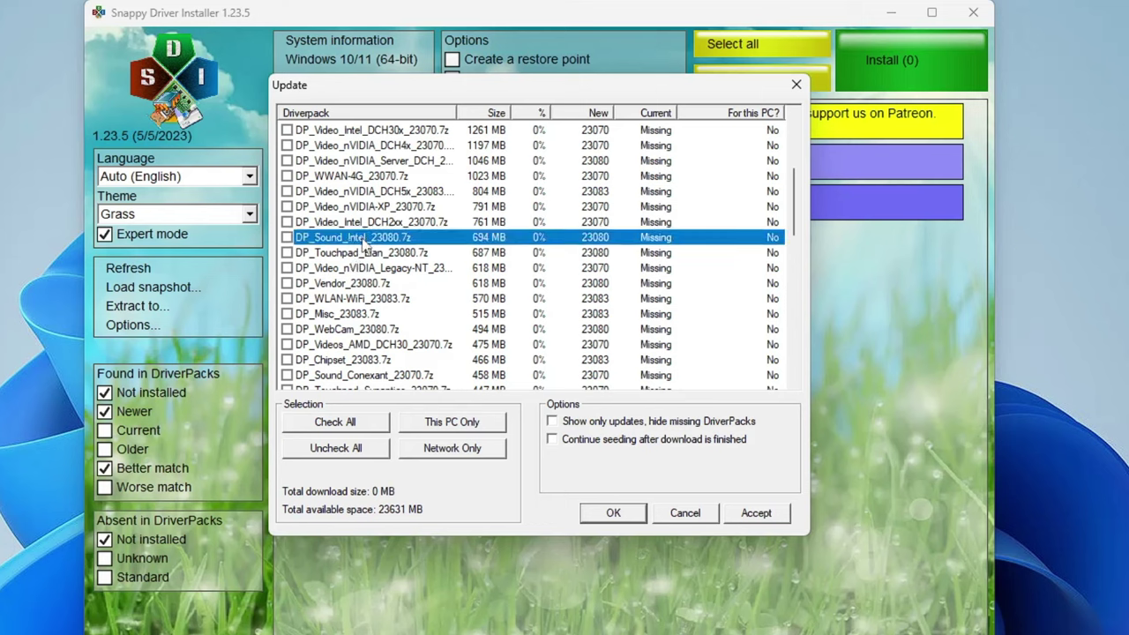
pyautogui.click(370, 224)
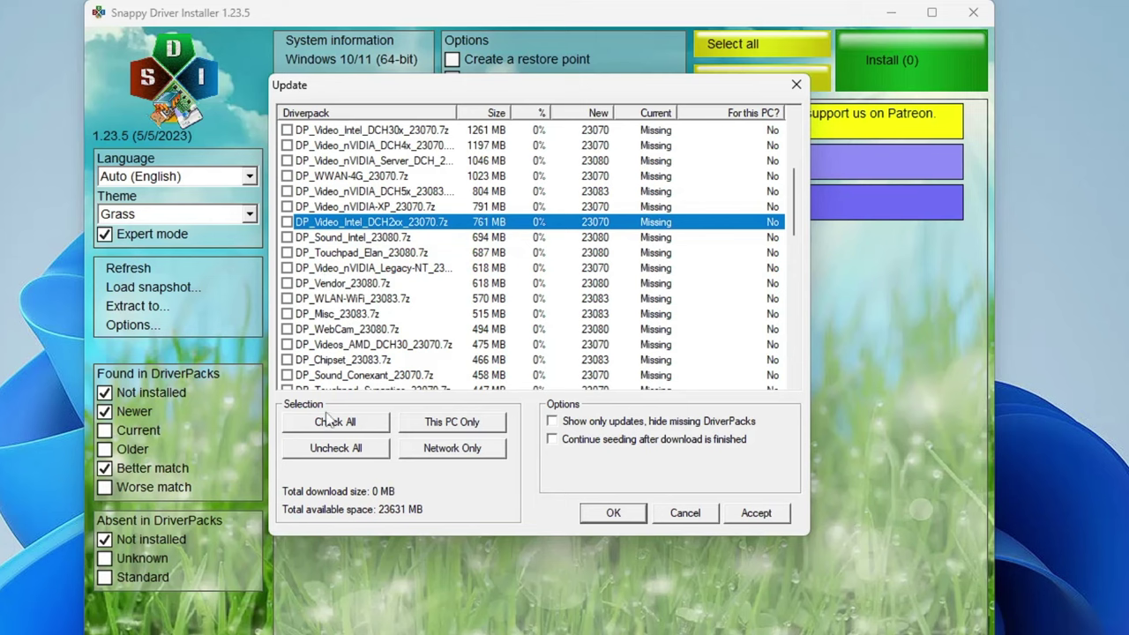
# Select only the network driverpacks, accept, and close the list to start the 1.73 GB download
pyautogui.click(451, 423)
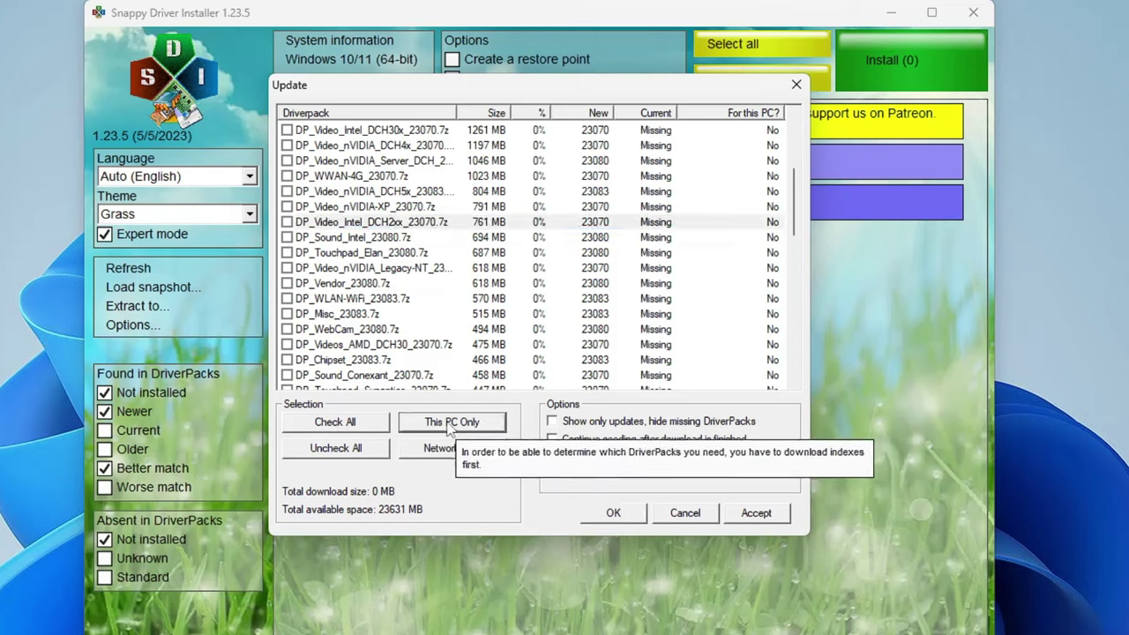
pyautogui.click(453, 450)
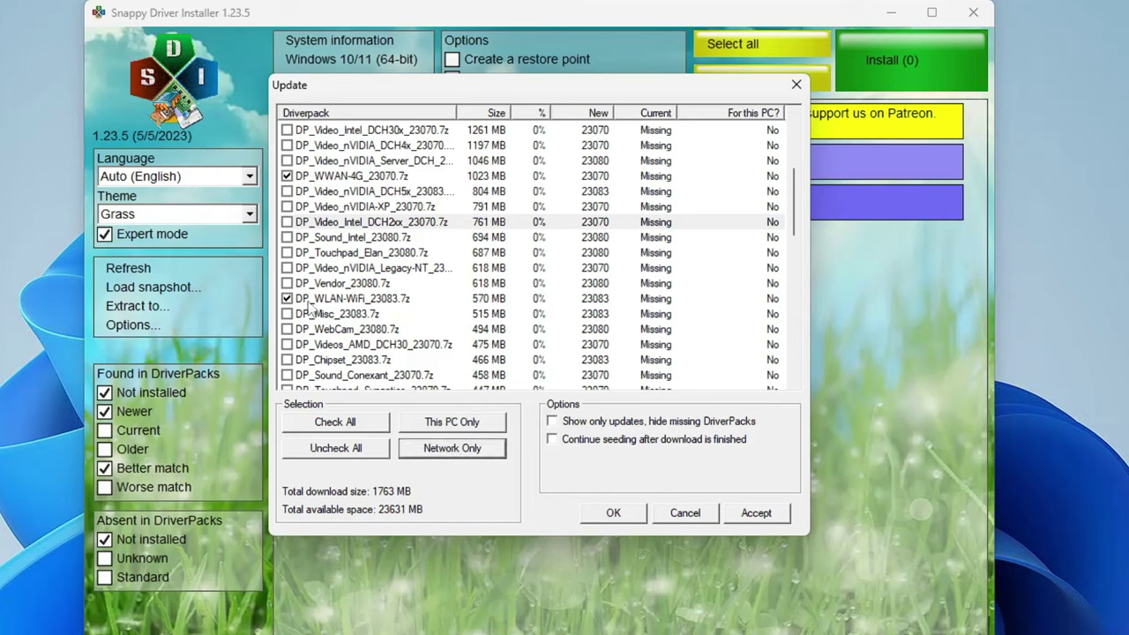
pyautogui.click(760, 515)
pyautogui.click(617, 513)
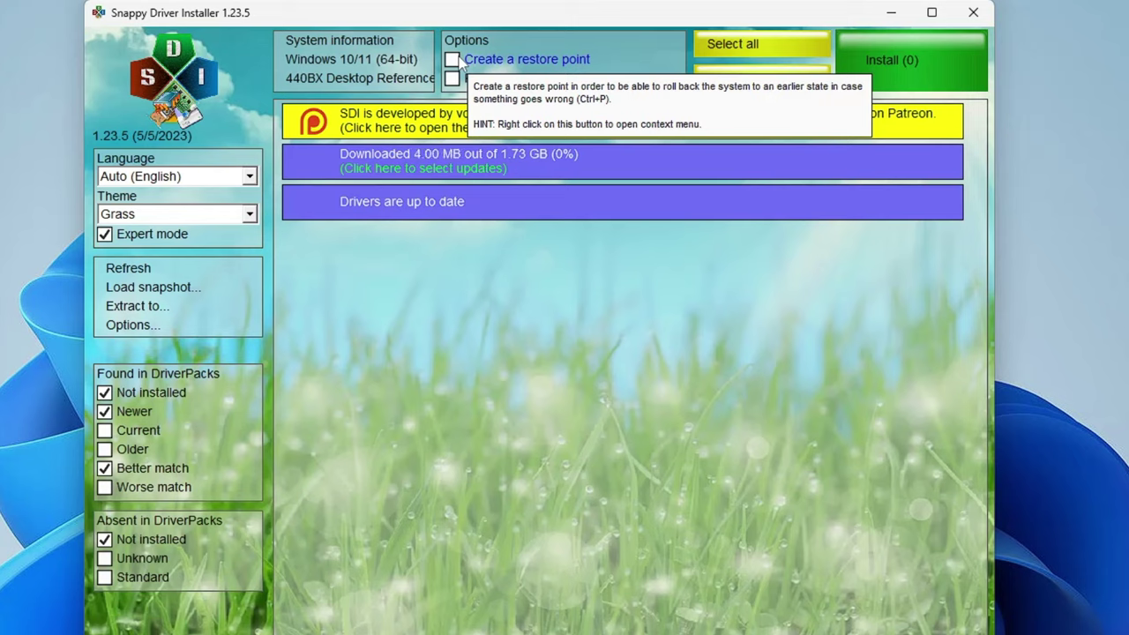
# View the download statistics while the network driverpacks keep downloading
pyautogui.moveTo(530, 175)
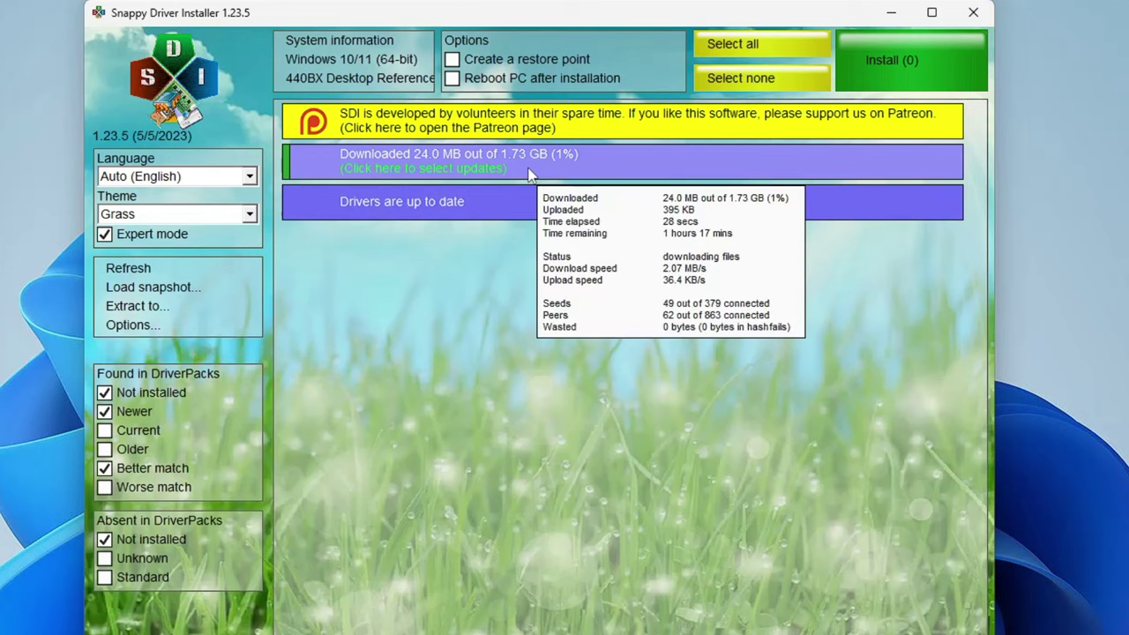